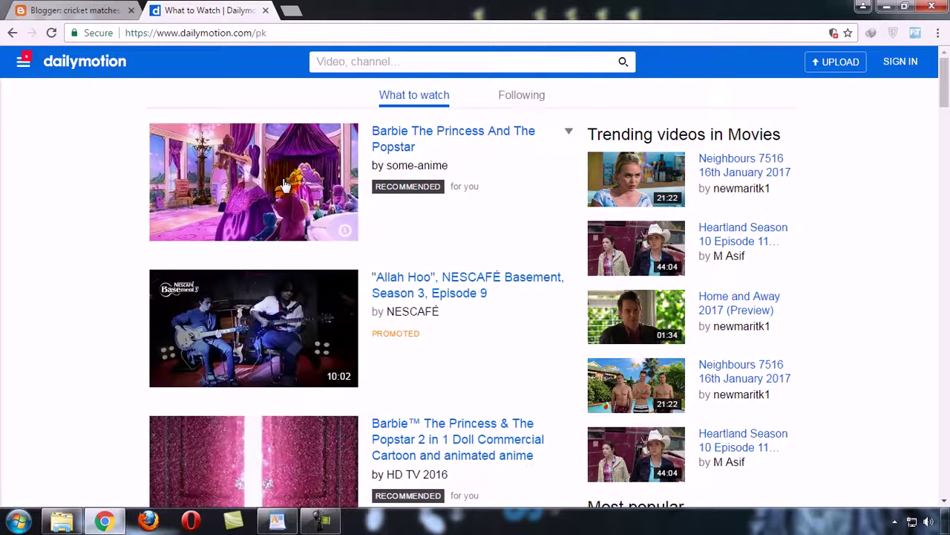
- Open the Barbie The Princess And The Popstar video in a new tab and scroll to its About section
{"action": "left_click", "coordinate": [283, 178]}
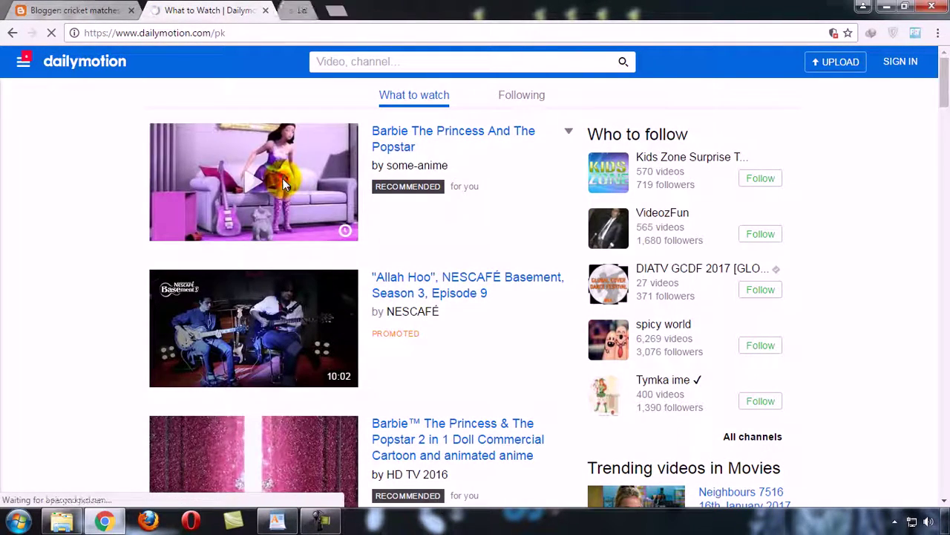
{"action": "left_click", "coordinate": [321, 7]}
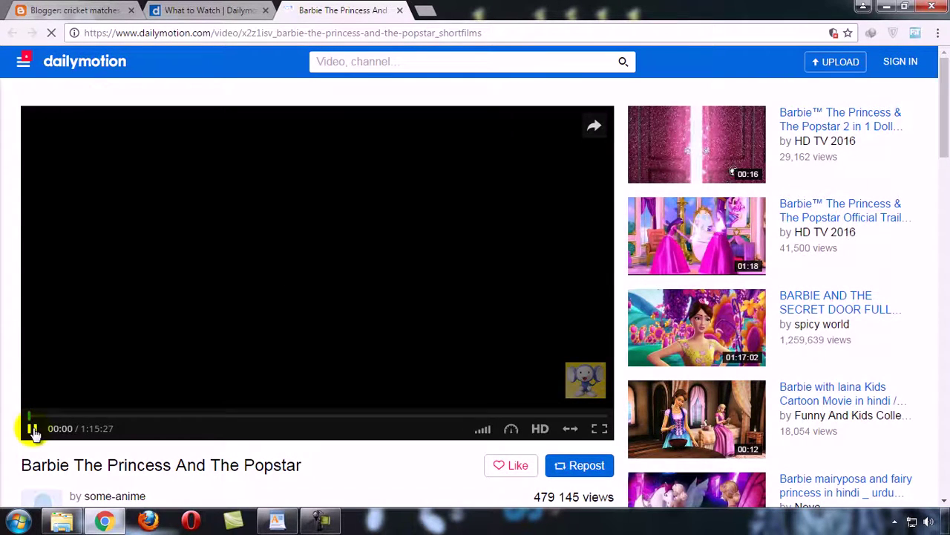
{"action": "left_click_drag", "start_coordinate": [940, 85], "coordinate": [944, 150]}
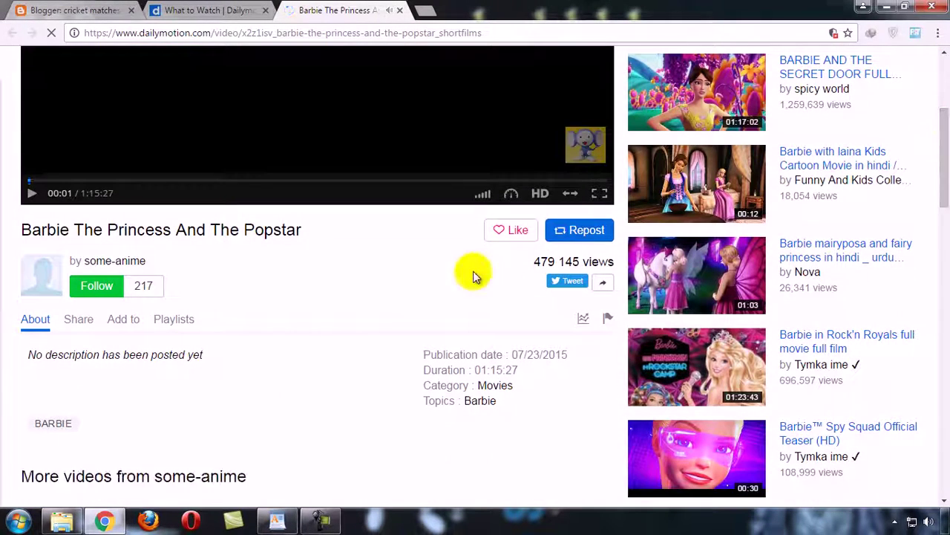
- Open the video's Share options and select all of the embed code
{"action": "left_click", "coordinate": [78, 320]}
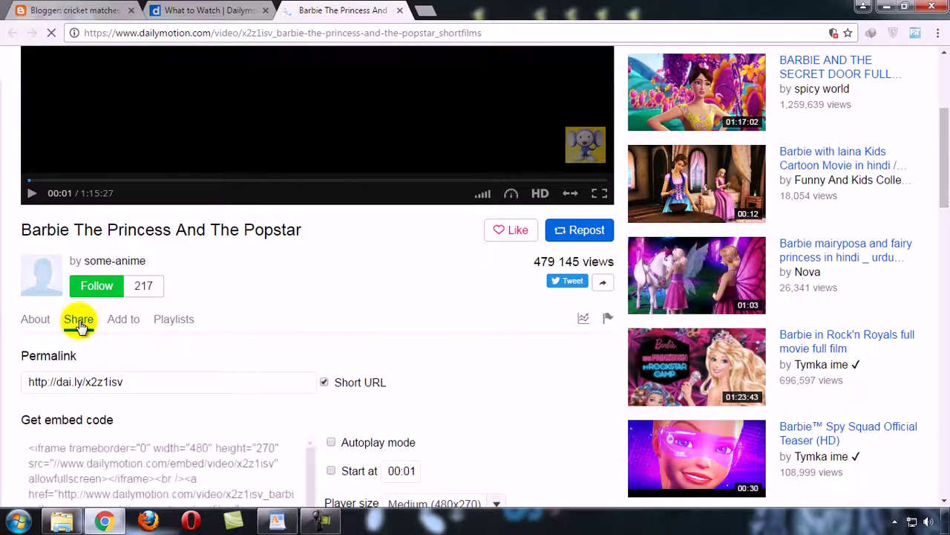
{"action": "left_click_drag", "start_coordinate": [942, 144], "coordinate": [946, 208]}
{"action": "left_click", "coordinate": [186, 265]}
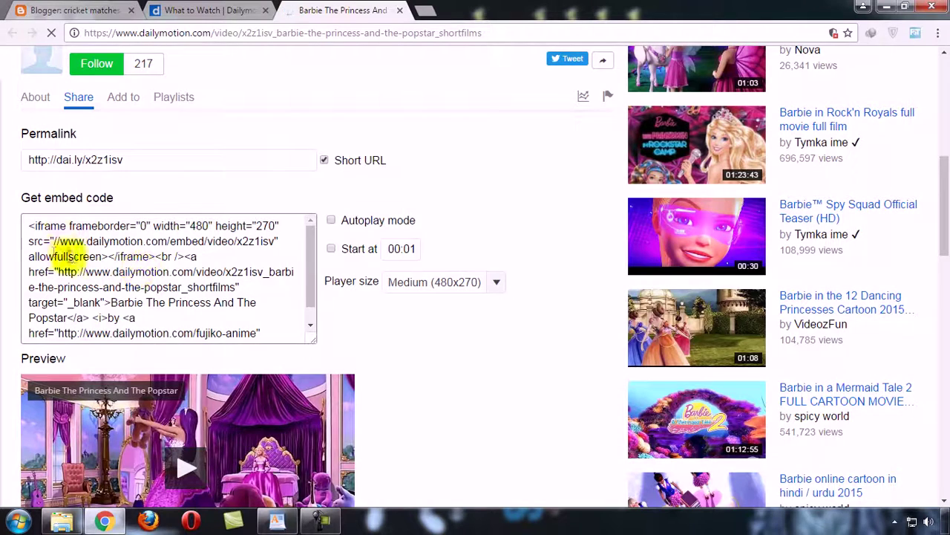
{"action": "left_click_drag", "start_coordinate": [45, 198], "coordinate": [109, 198]}
{"action": "left_click", "coordinate": [137, 288]}
{"action": "key", "text": "ctrl+a"}
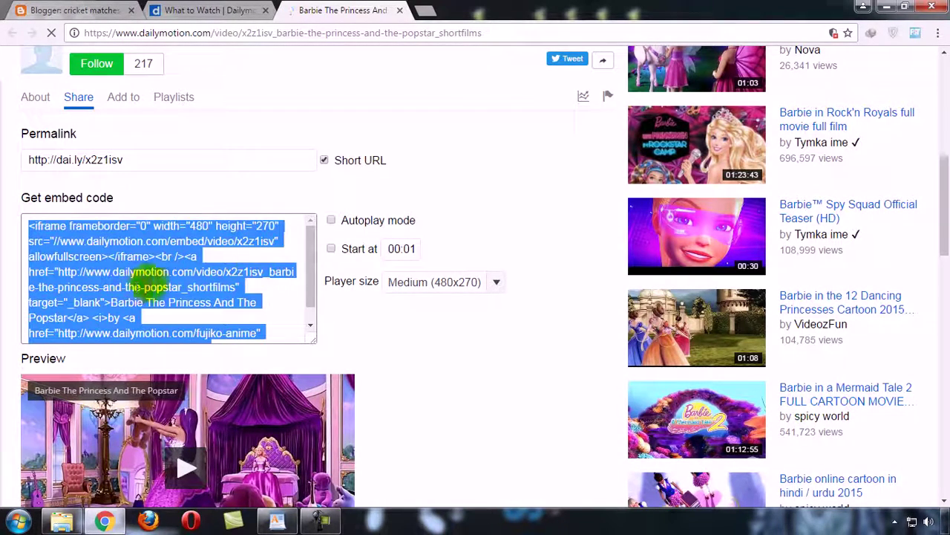
- Keep the player size at Medium (480x270) and copy the iframe embed code
{"action": "left_click", "coordinate": [493, 282]}
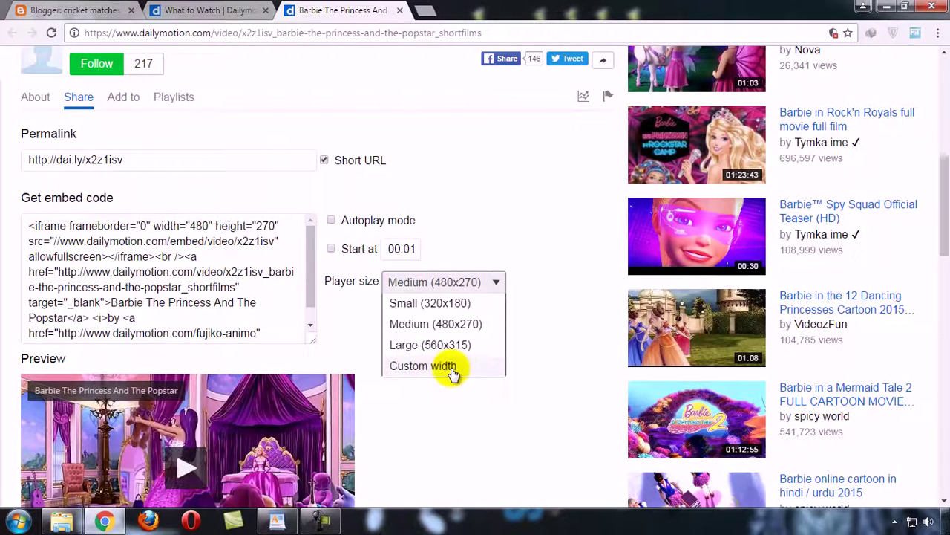
{"action": "left_click", "coordinate": [311, 261]}
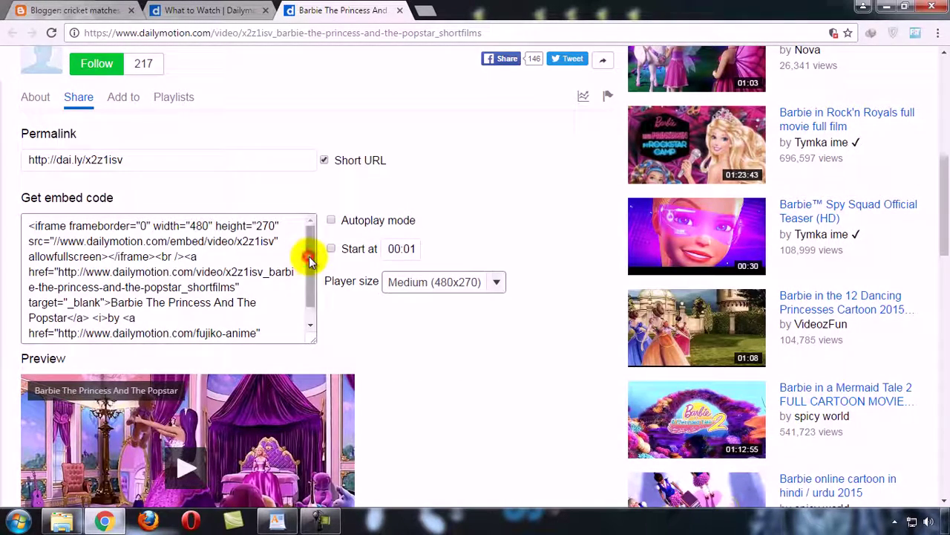
{"action": "left_click", "coordinate": [187, 256]}
{"action": "right_click", "coordinate": [190, 263]}
{"action": "left_click", "coordinate": [221, 272]}
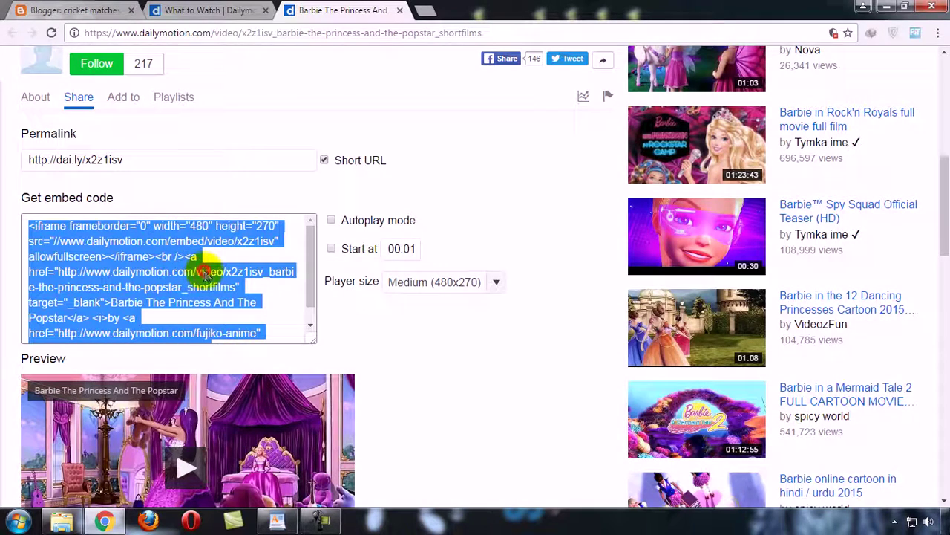
{"action": "left_click", "coordinate": [70, 9]}
- Title the post 'barbi' and bring up Add images with the caret at the top of the body
{"action": "left_click", "coordinate": [393, 107]}
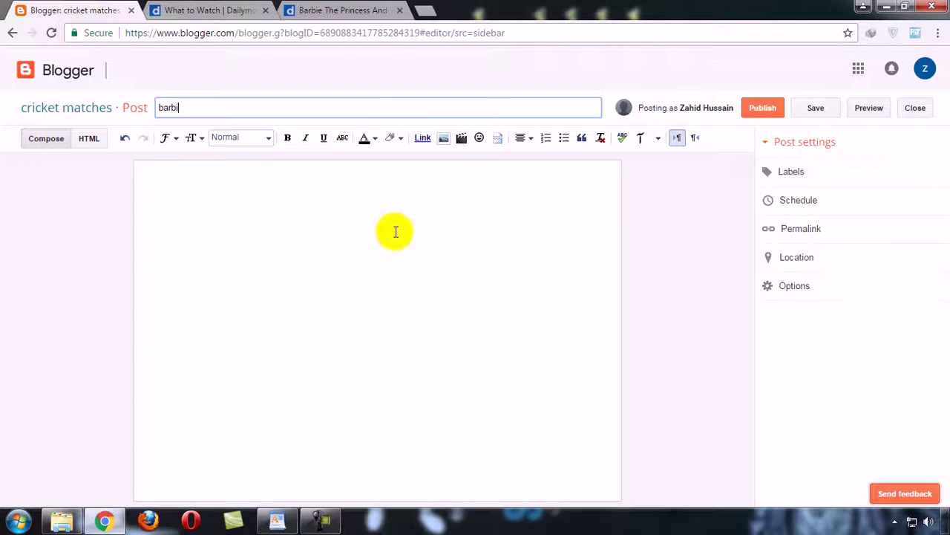
{"action": "left_click", "coordinate": [465, 234]}
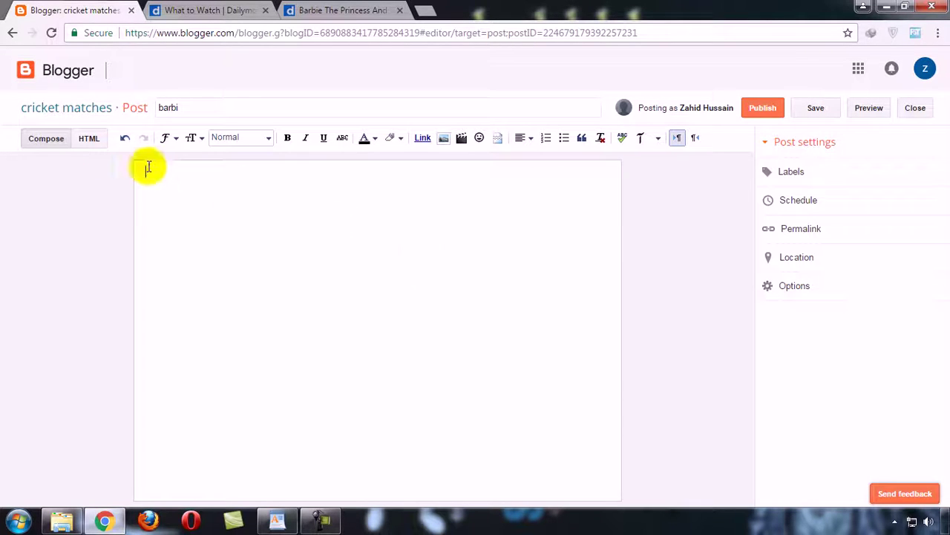
{"action": "left_click", "coordinate": [85, 135]}
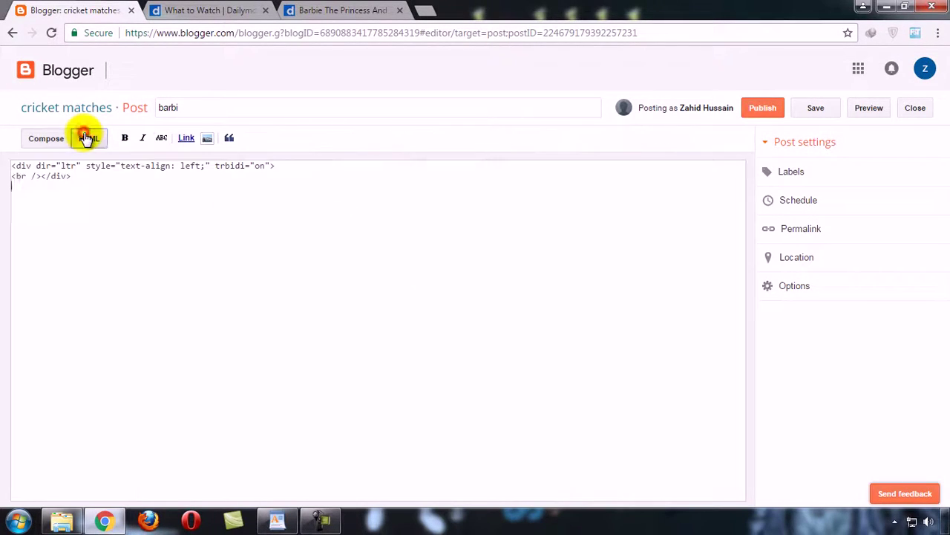
{"action": "left_click", "coordinate": [44, 141]}
{"action": "left_click", "coordinate": [446, 270]}
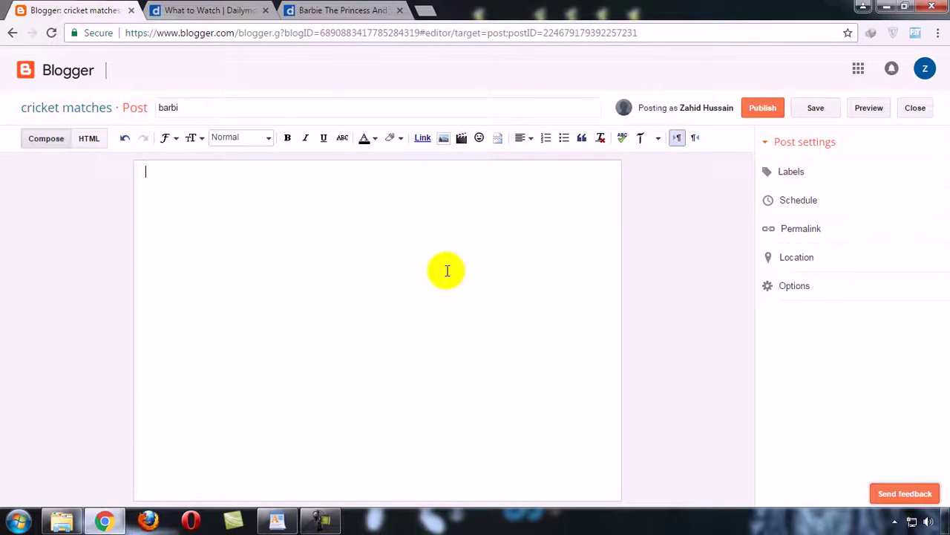
{"action": "left_click", "coordinate": [443, 137]}
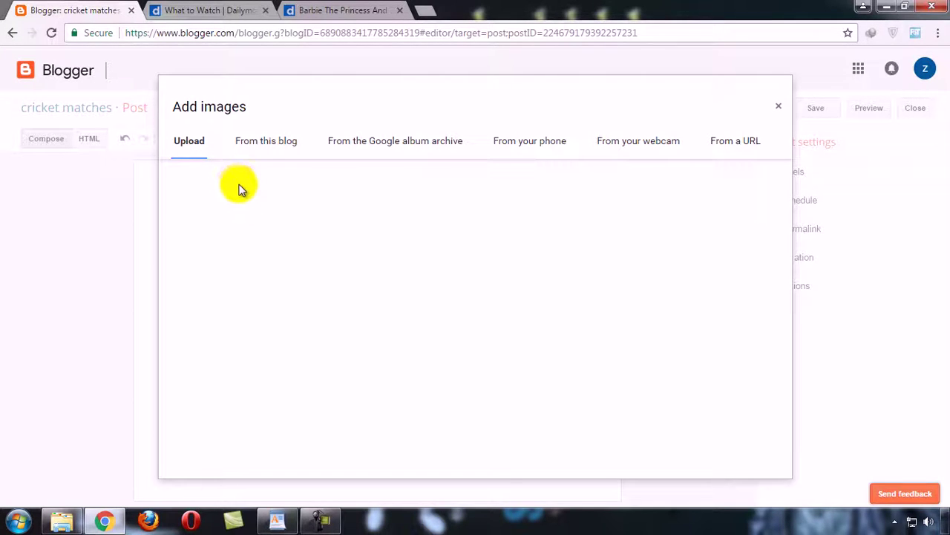
- Upload Logo.png to the top of the post and type 'jkhkjh kjh' below it
{"action": "left_click", "coordinate": [216, 186]}
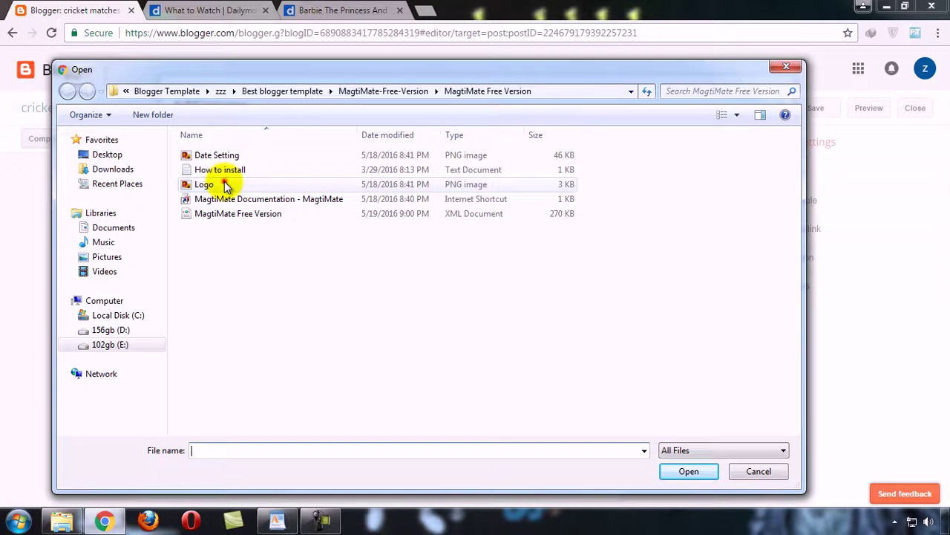
{"action": "double_click", "coordinate": [226, 186]}
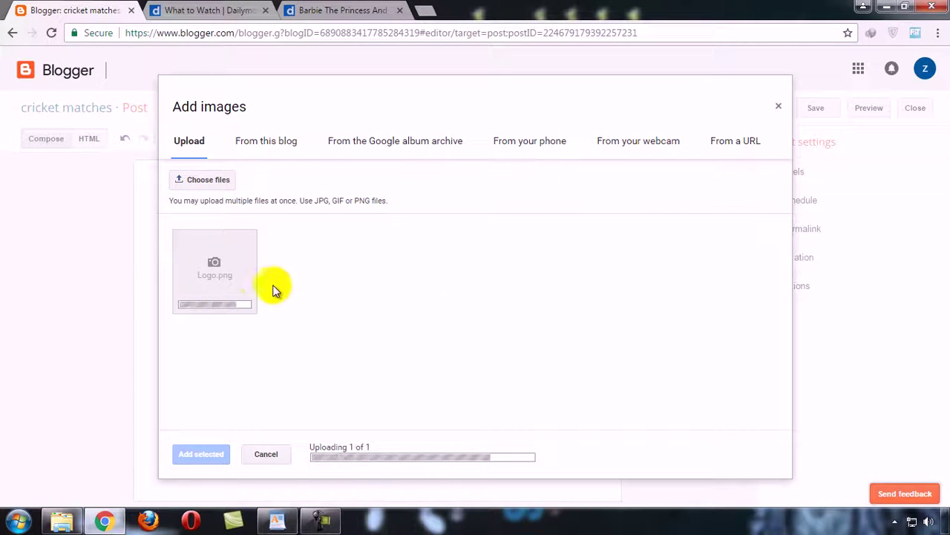
{"action": "double_click", "coordinate": [226, 260]}
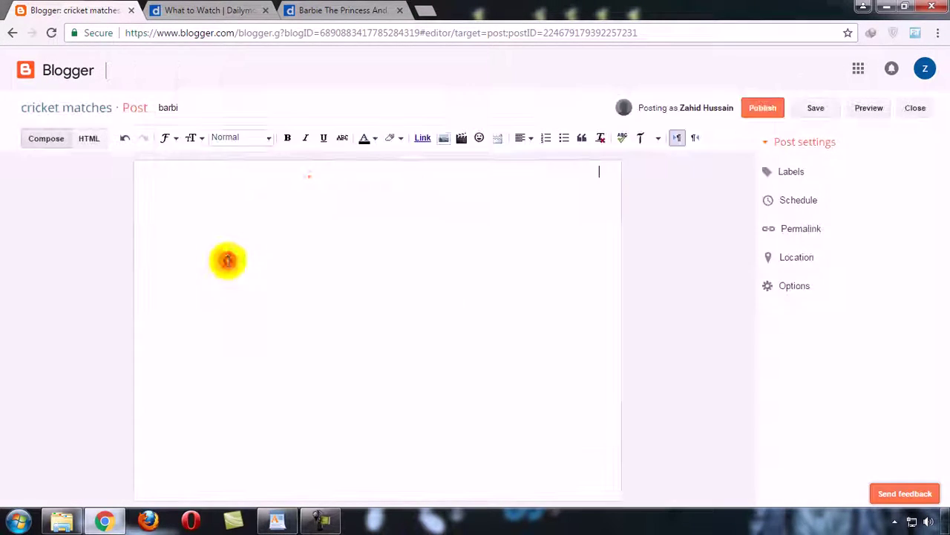
{"action": "left_click", "coordinate": [482, 270]}
{"action": "type", "text": "jkhkjh kjhkjl hkljh kljh kljh lkjh kljh lkjh lkjhkljhlkjjh kljh lkj hkljh lkjh kjlh lk"}
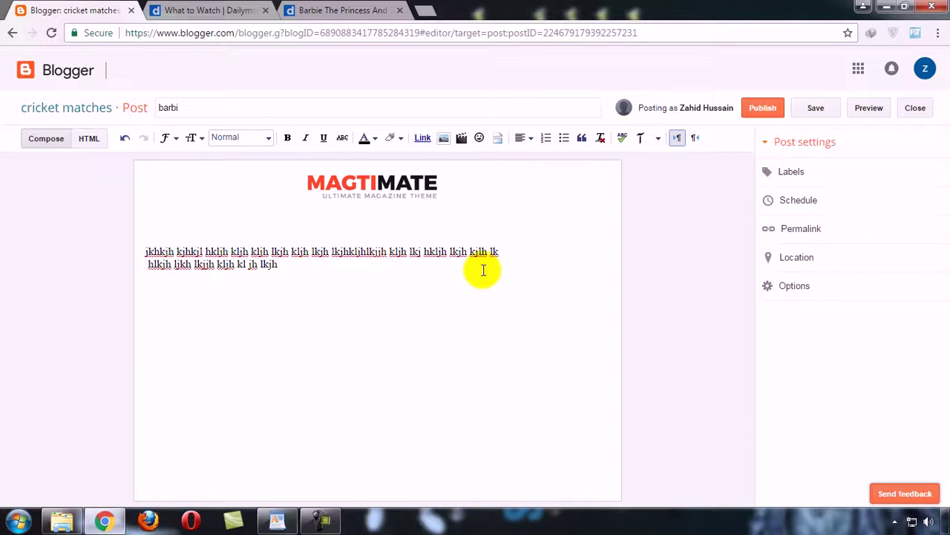
- Add a new centre-aligned line below the post text
{"action": "key", "text": "Return"}
{"action": "left_click", "coordinate": [89, 141]}
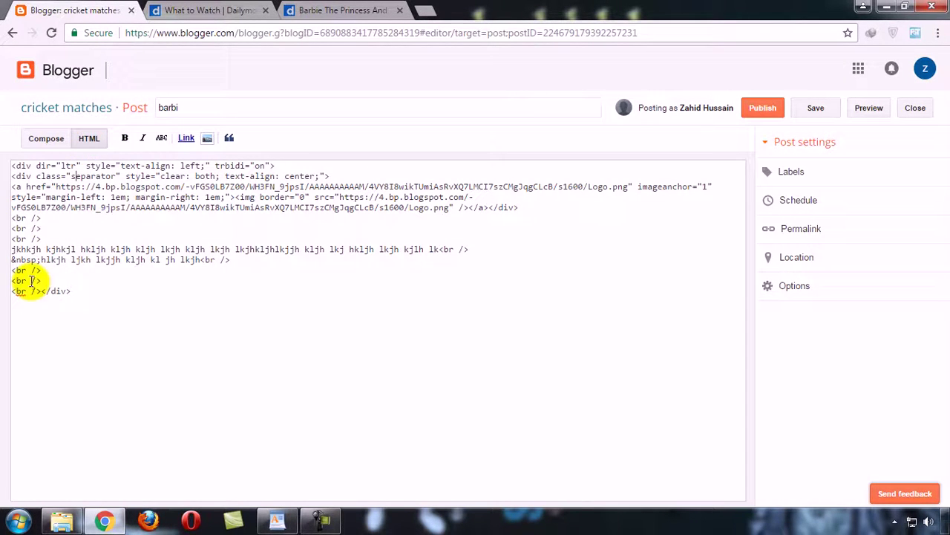
{"action": "left_click", "coordinate": [60, 143]}
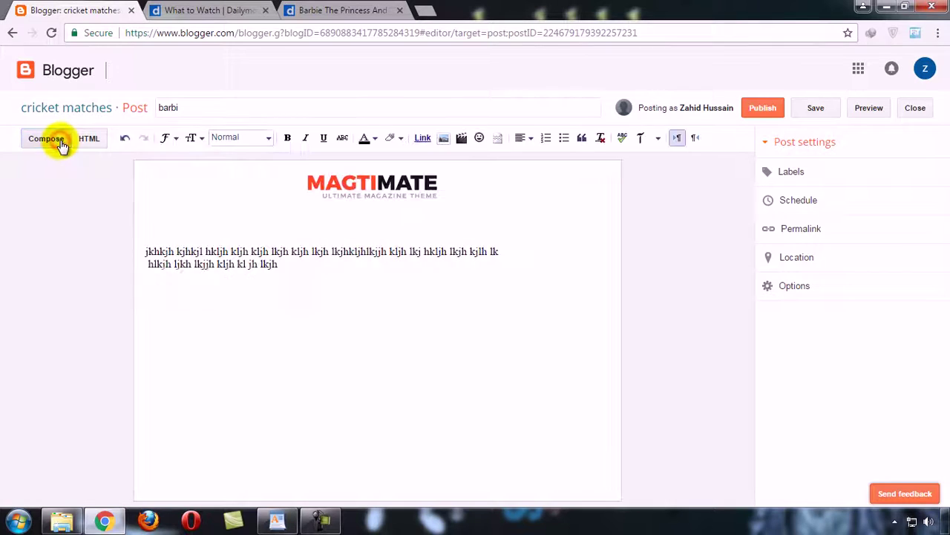
{"action": "left_click", "coordinate": [399, 336]}
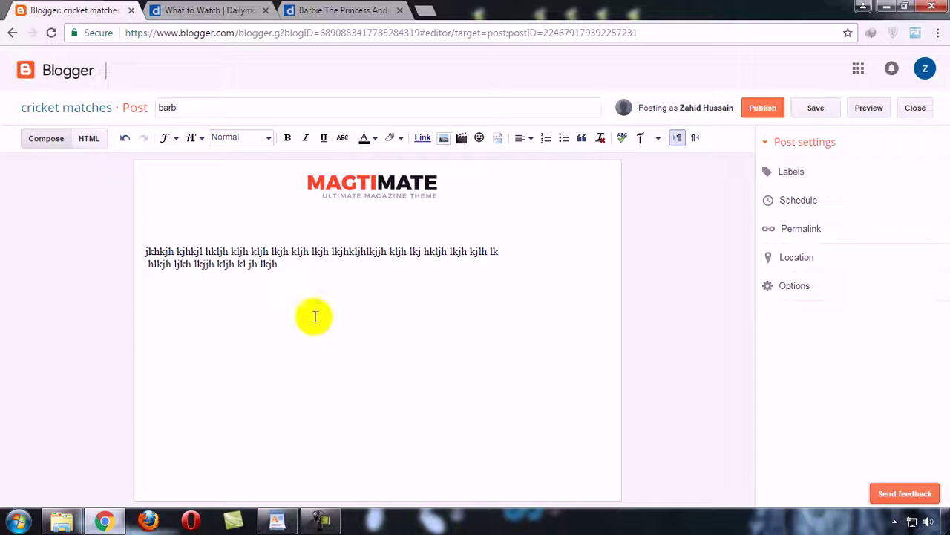
{"action": "left_click", "coordinate": [525, 138]}
{"action": "left_click", "coordinate": [539, 172]}
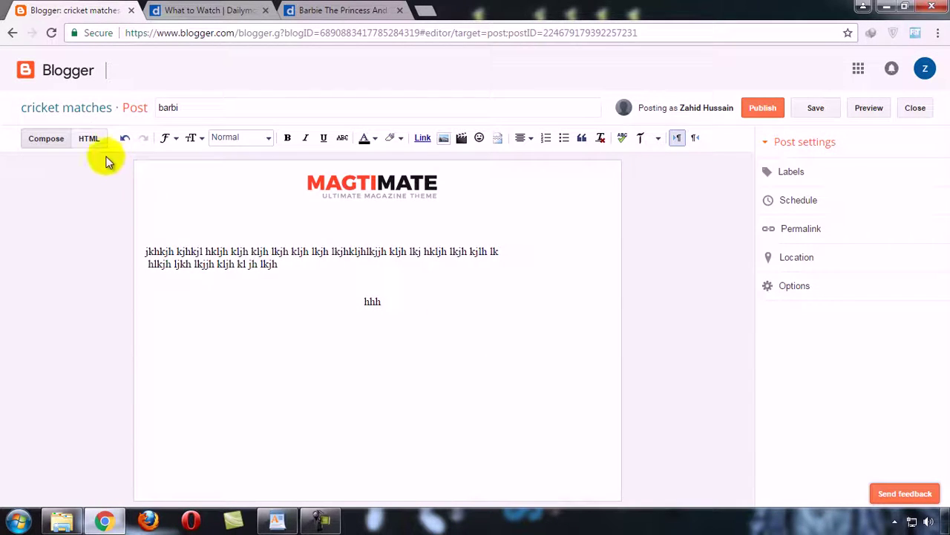
- Switch to the HTML source, select the hhh placeholder and open find-in-page
{"action": "left_click", "coordinate": [88, 138]}
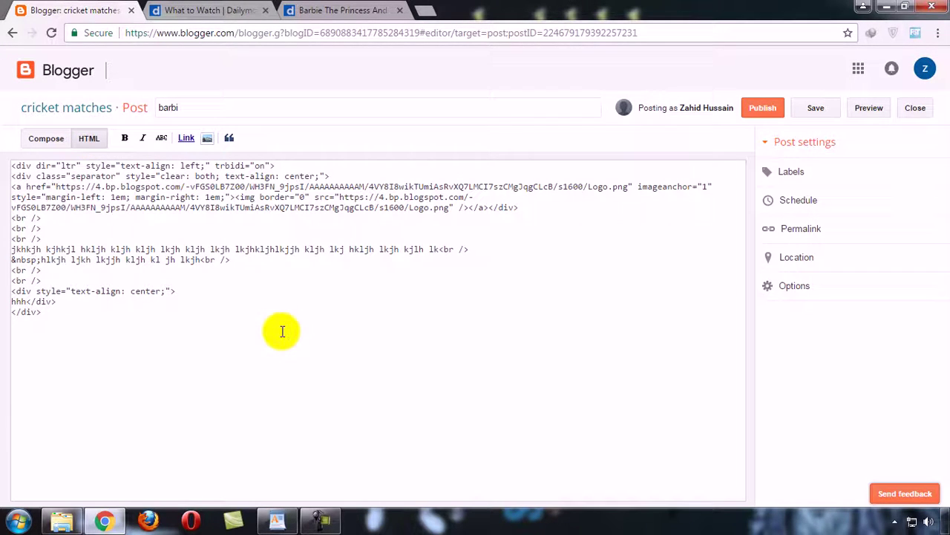
{"action": "left_click_drag", "start_coordinate": [28, 301], "coordinate": [3, 305]}
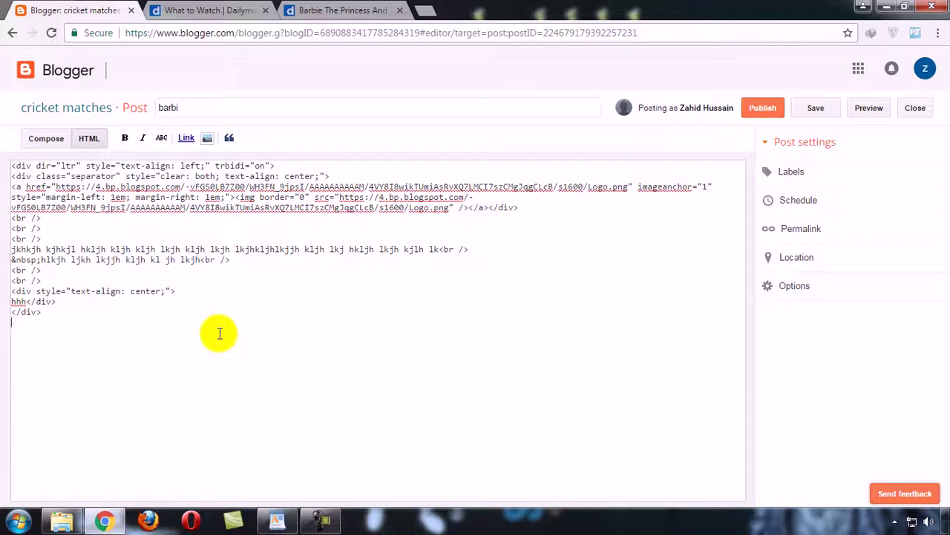
{"action": "key", "text": "ctrl+f"}
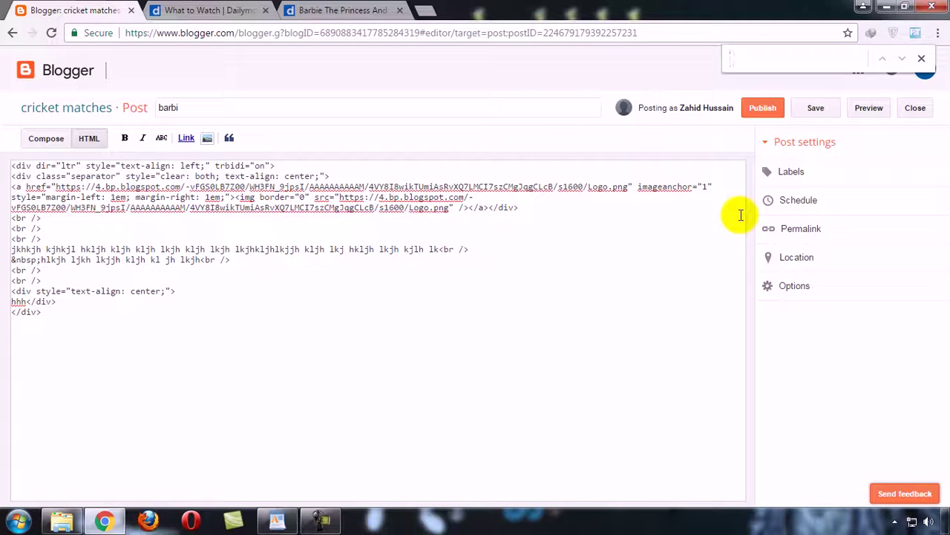
- Replace 'hhh' with the Dailymotion embed code, resize it to 580x370, and return to Compose view
{"action": "type", "text": "hhh"}
{"action": "key", "text": "ctrl+v"}
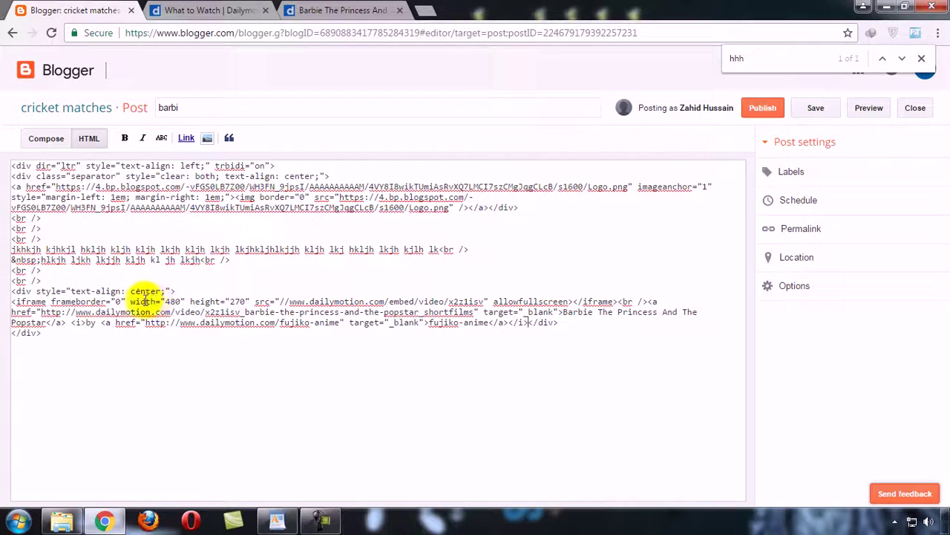
{"action": "left_click_drag", "start_coordinate": [130, 302], "coordinate": [186, 301]}
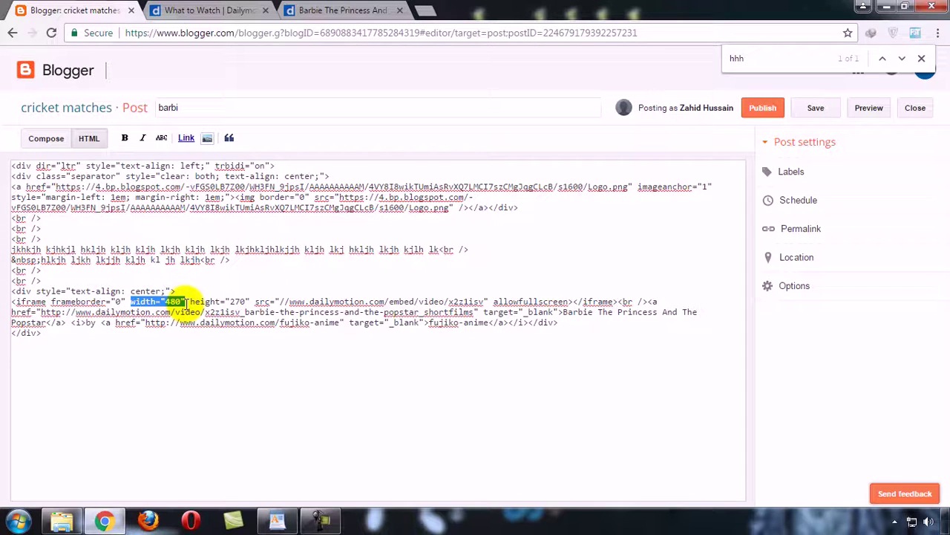
{"action": "left_click", "coordinate": [230, 301]}
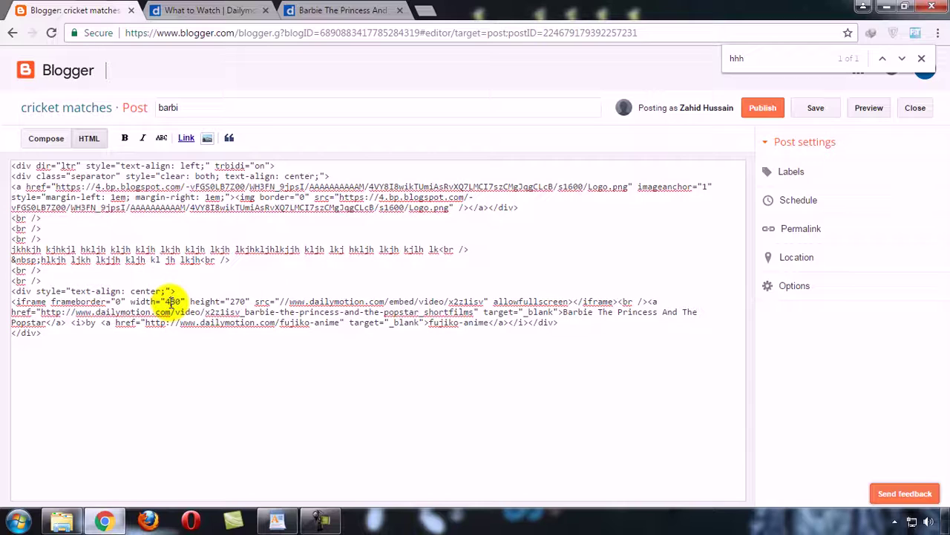
{"action": "left_click", "coordinate": [171, 301]}
{"action": "key", "text": "BackSpace"}
{"action": "type", "text": "5"}
{"action": "left_click", "coordinate": [235, 301]}
{"action": "key", "text": "BackSpace"}
{"action": "type", "text": "3"}
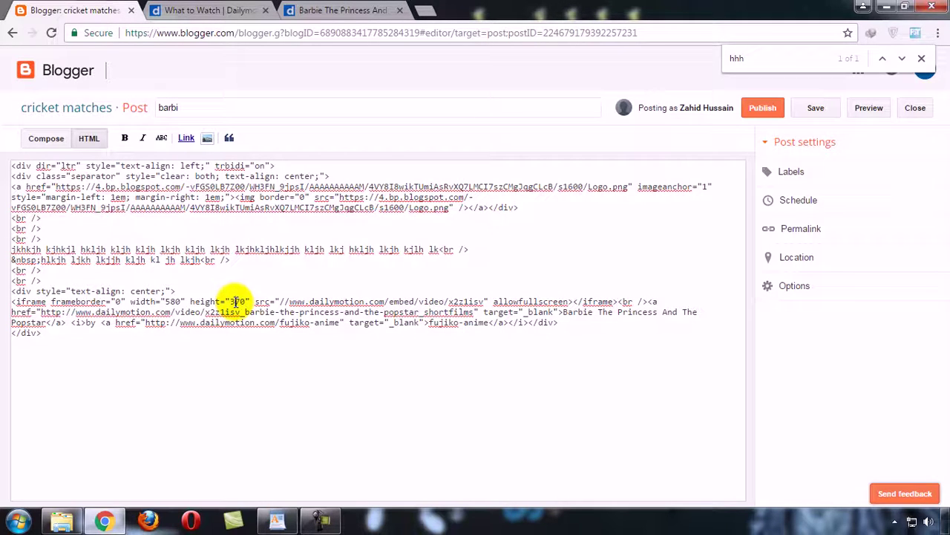
{"action": "left_click", "coordinate": [45, 140]}
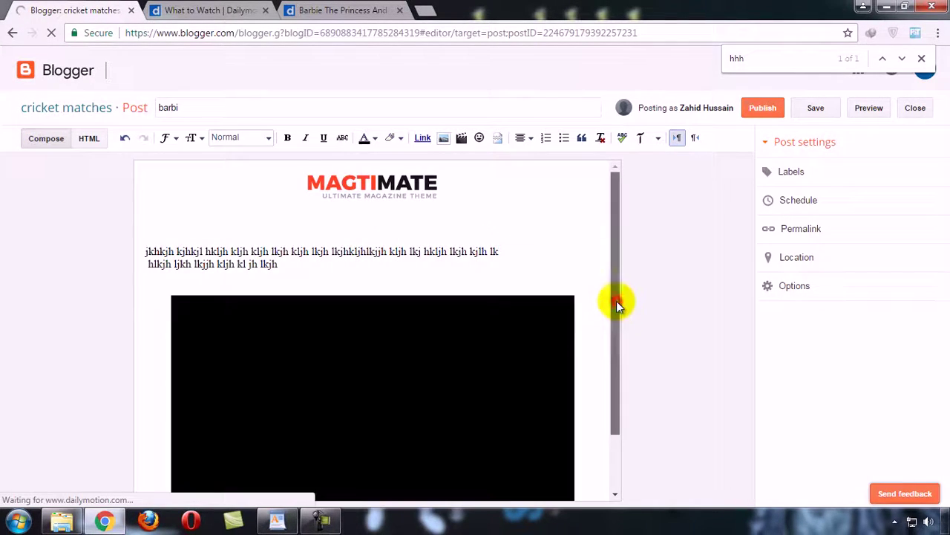
- Delete the linked caption text below the Dailymotion video and publish the 'barbi' post
{"action": "scroll", "coordinate": [617, 301], "scroll_direction": "down", "scroll_amount": 2}
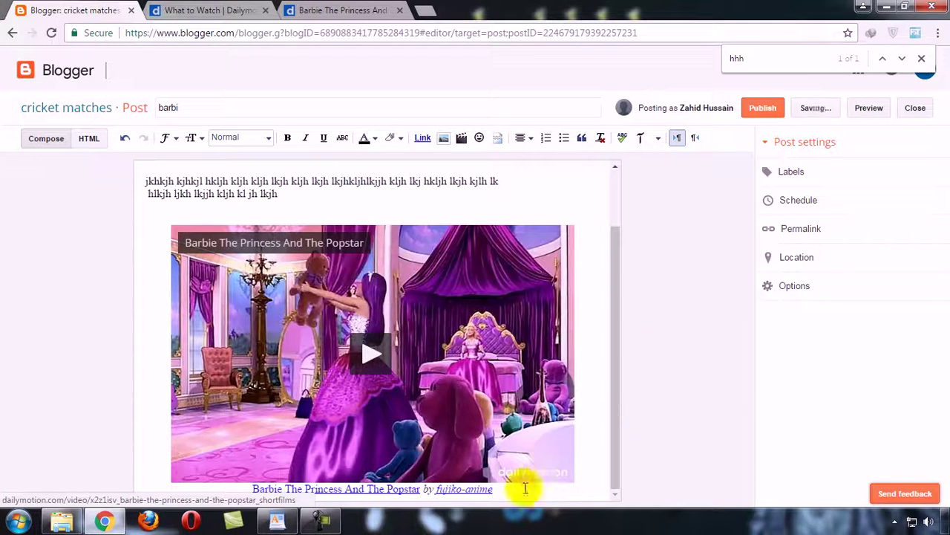
{"action": "left_click_drag", "start_coordinate": [509, 490], "coordinate": [289, 502]}
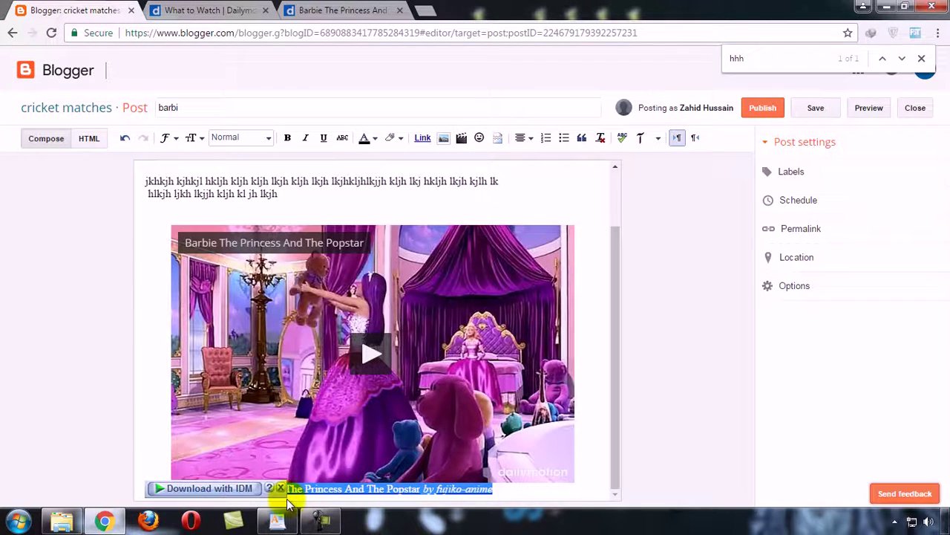
{"action": "key", "text": "BackSpace"}
{"action": "key", "text": "BackSpace"}
{"action": "key", "text": "BackSpace"}
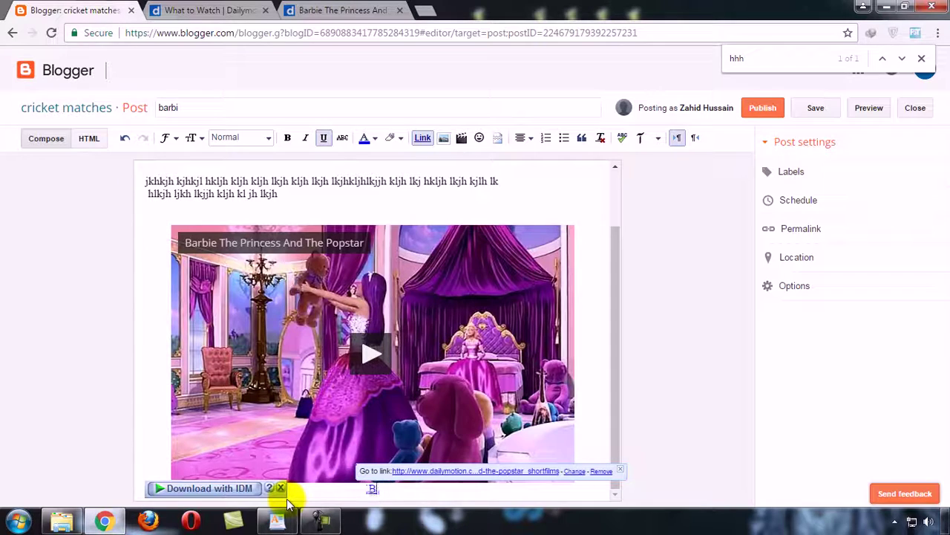
{"action": "key", "text": "BackSpace"}
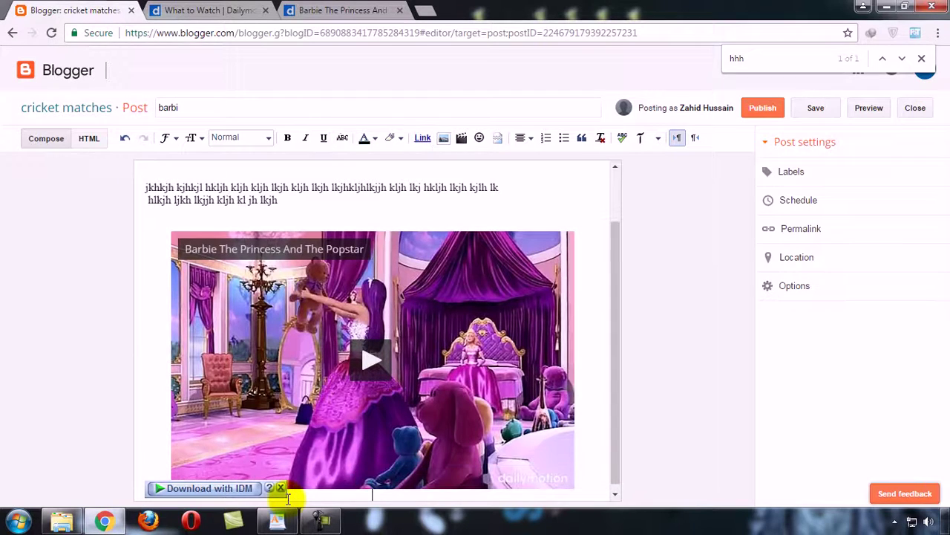
{"action": "left_click", "coordinate": [763, 110]}
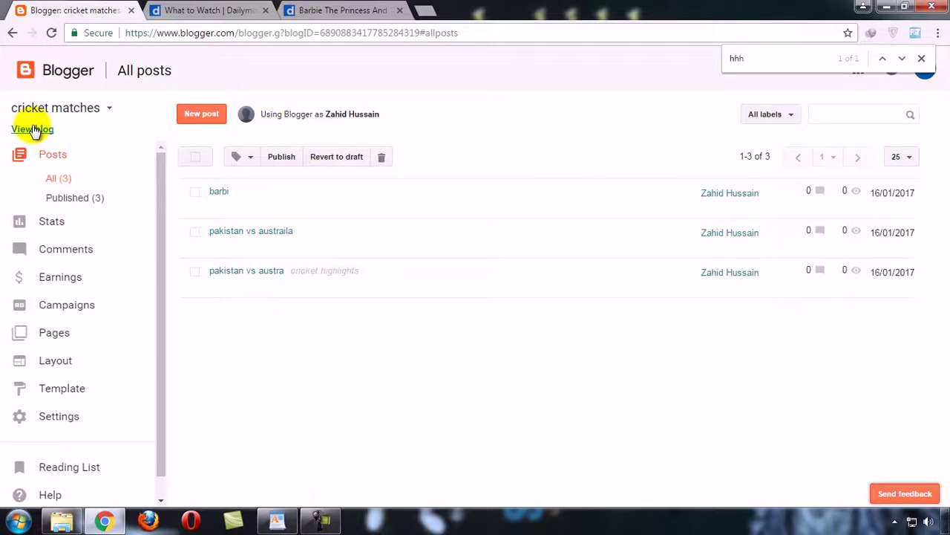
- Open 'barbi' on the live cricketmatches7 blog, then play and pause its Barbie video
{"action": "left_click", "coordinate": [32, 128]}
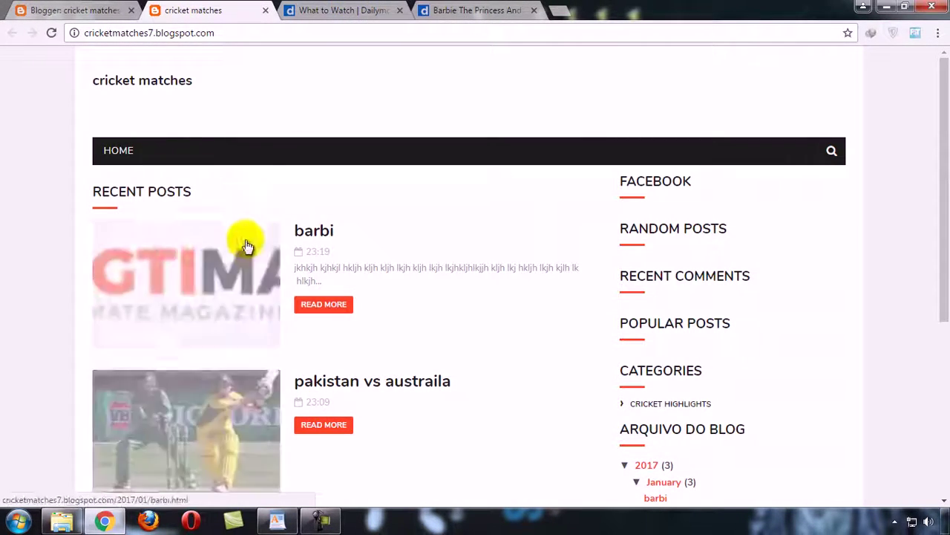
{"action": "left_click", "coordinate": [199, 273]}
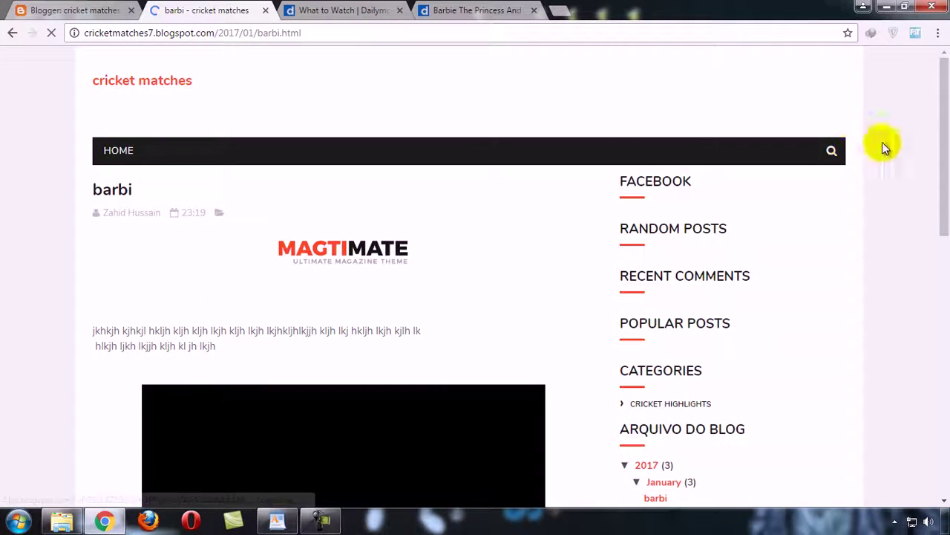
{"action": "left_click_drag", "start_coordinate": [940, 133], "coordinate": [938, 211]}
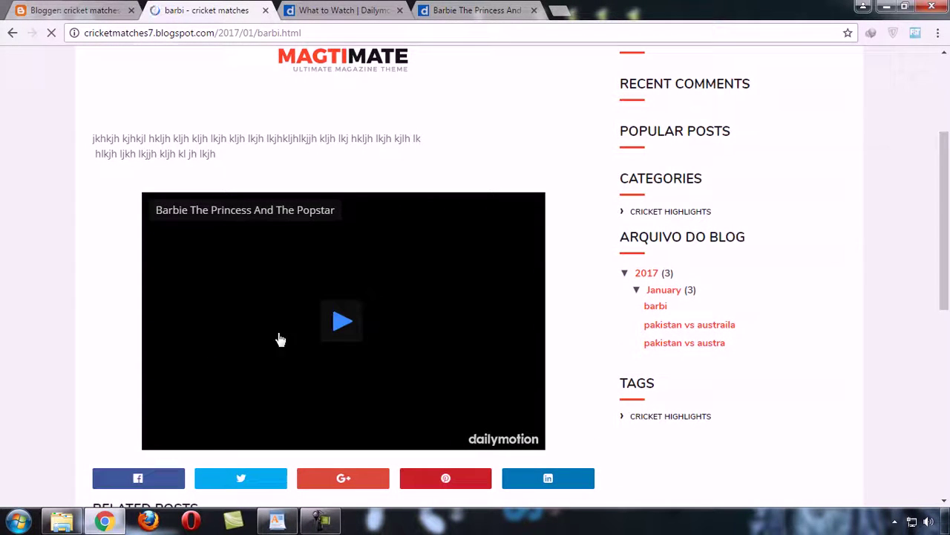
{"action": "left_click", "coordinate": [338, 321]}
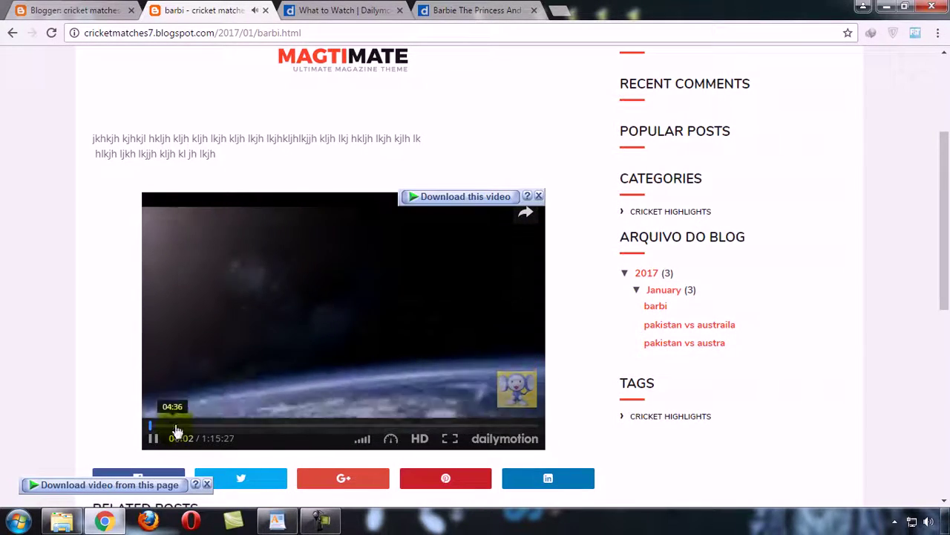
{"action": "left_click", "coordinate": [154, 438]}
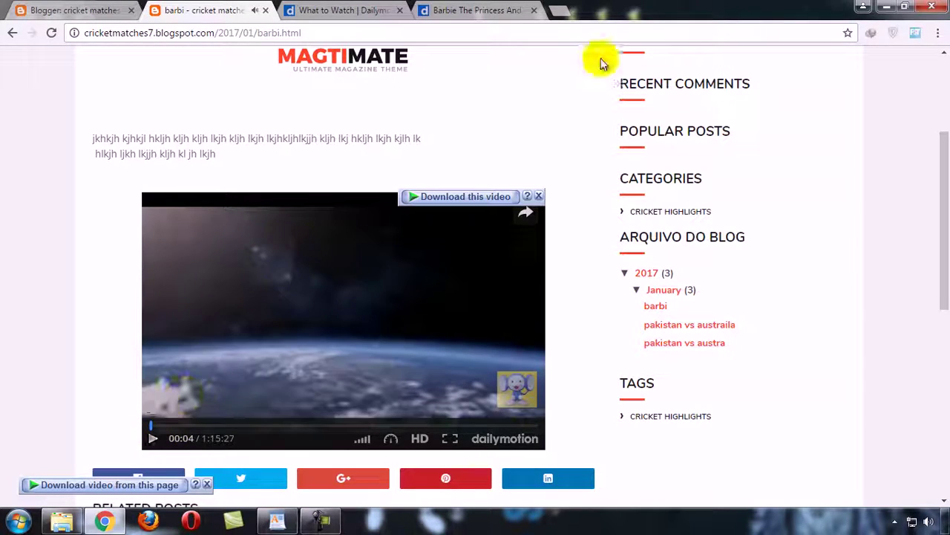